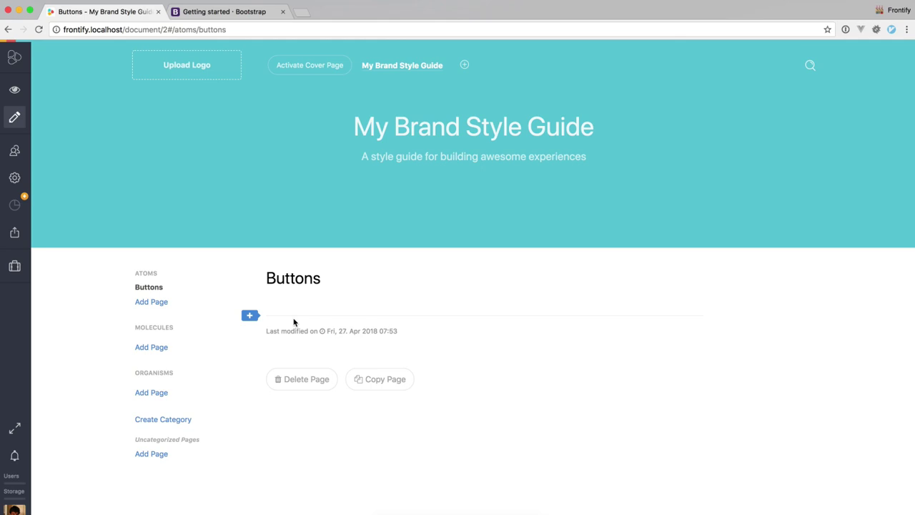
- Insert a UI Pattern block below the Buttons title from the block picker
left_click(250, 315)
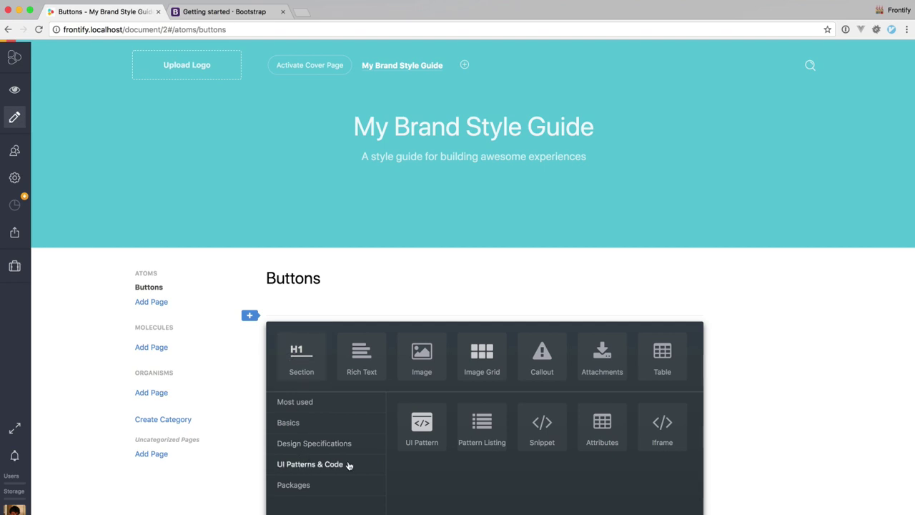
left_click(431, 434)
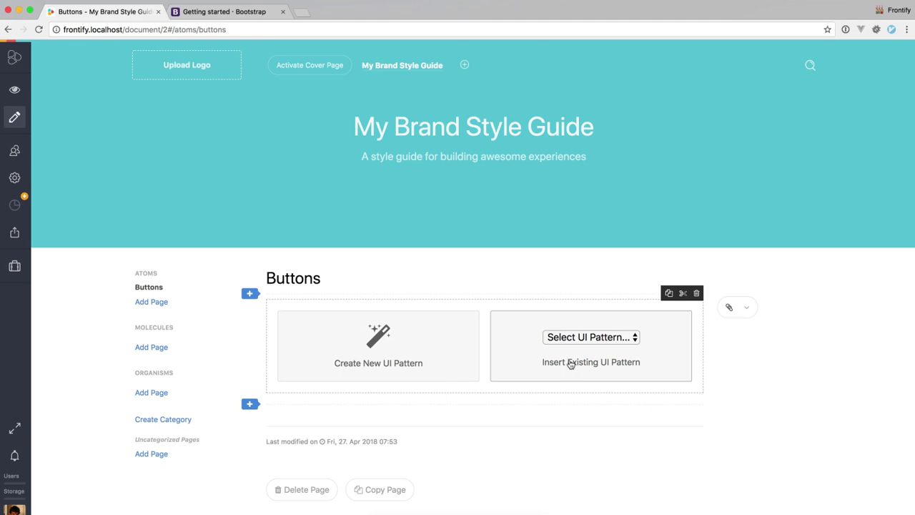
- Create a new UI pattern and rename its title from 'New UI Pattern' to 'Primary Button'
left_click(408, 348)
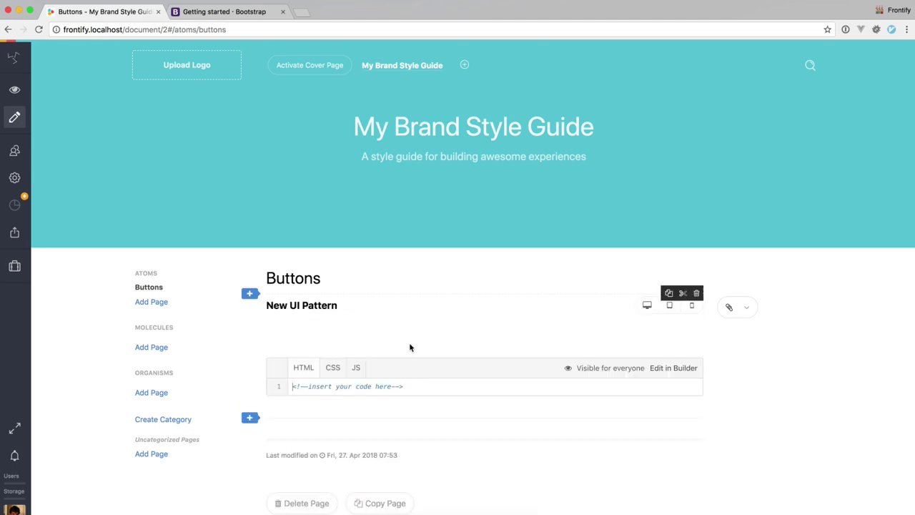
left_click(347, 315)
key("super+a")
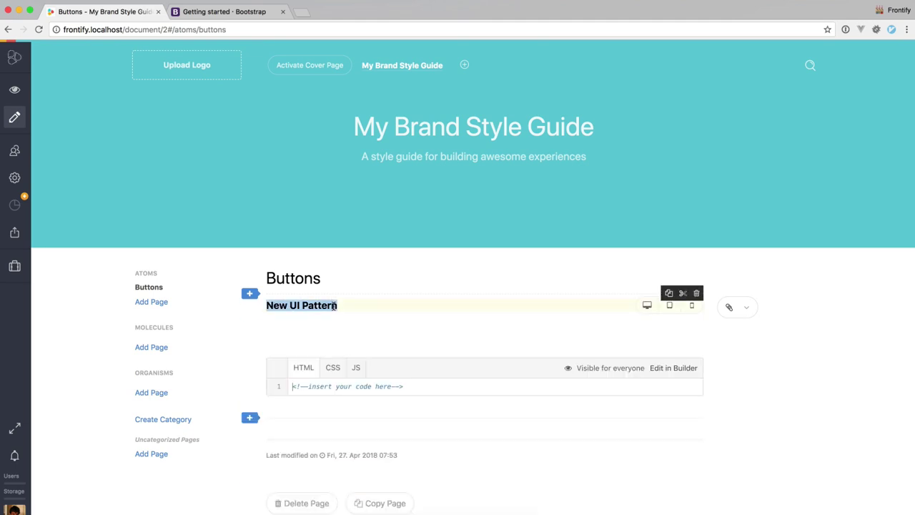
type("Primary Butto")
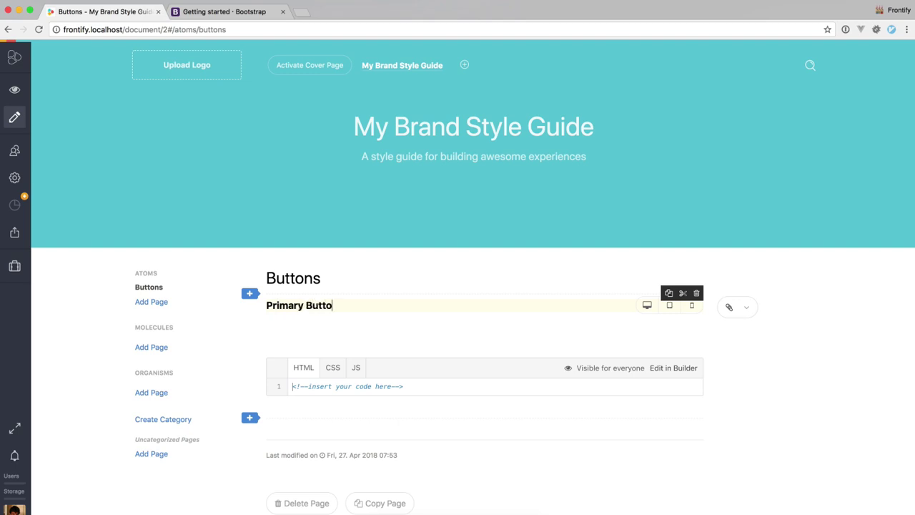
type("n")
left_click(373, 377)
left_click_drag(406, 386, 283, 386)
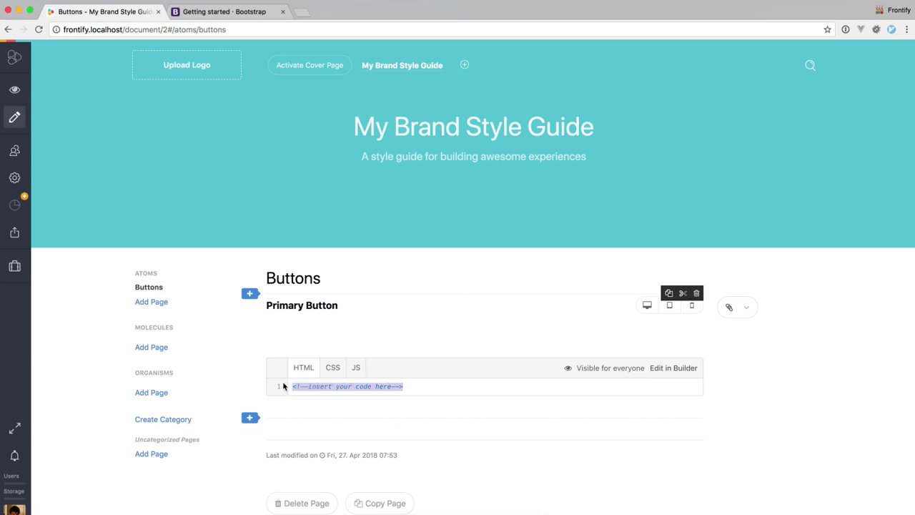
- Replace the placeholder comment with <button class="btn btn-primary">Button</button> in the HTML
key("BackSpace")
type("<utton")
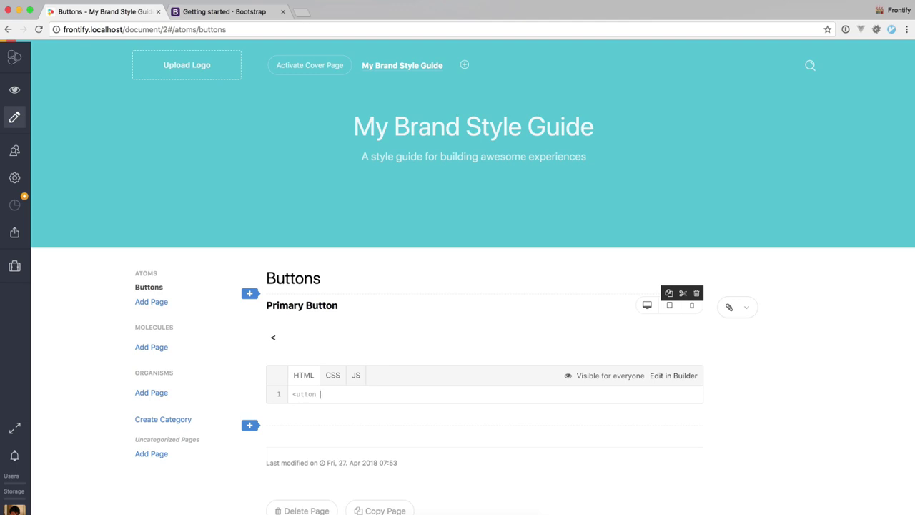
key("BackSpace")
key("BackSpace")
key("BackSpace")
type("button c")
type("lass")
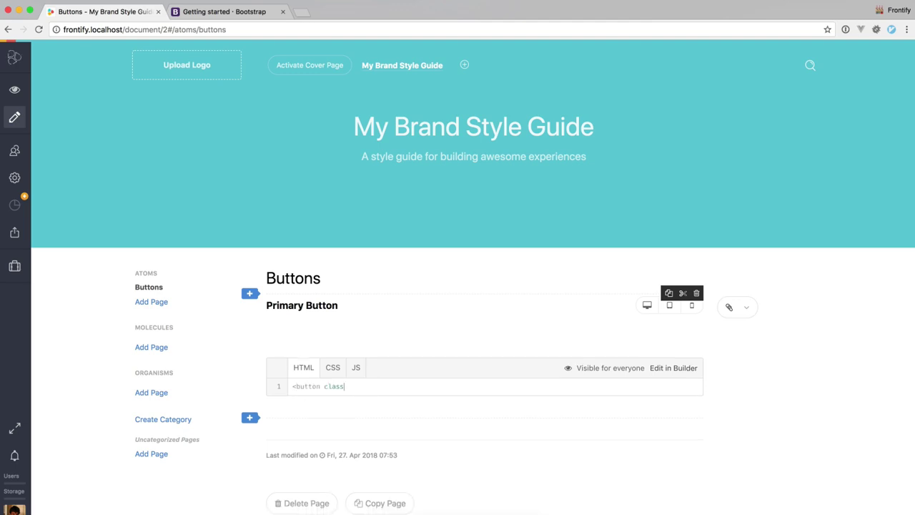
type("=\"btn b")
type("tn-primna")
key("BackSpace")
key("BackSpace")
key("BackSpace")
type("\">B")
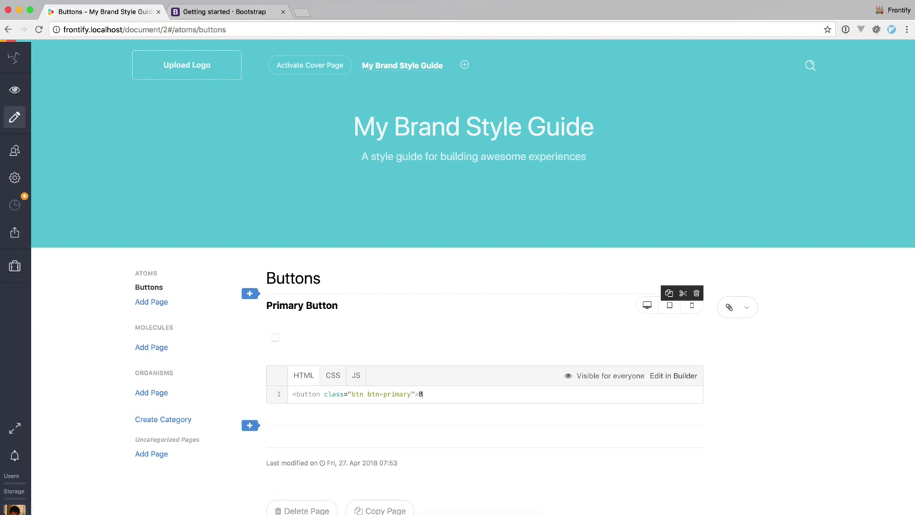
type("utton</button>")
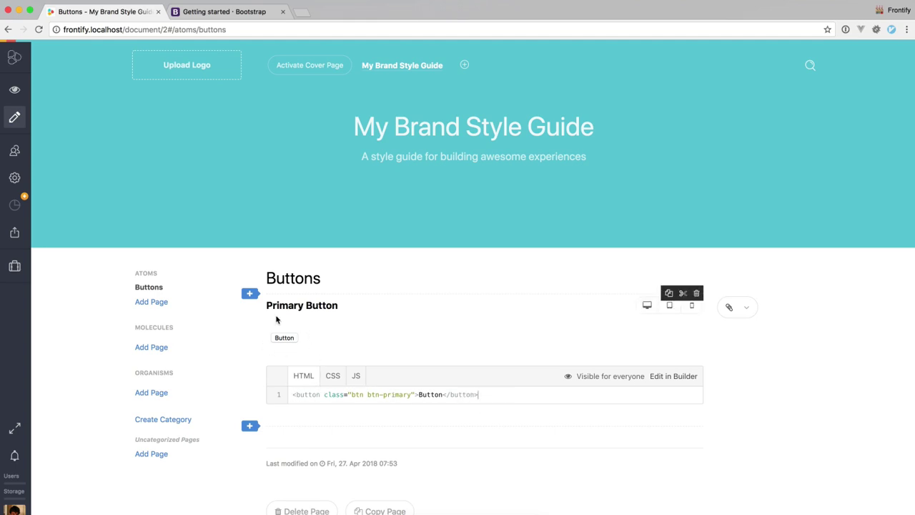
- Add the CSS rule .btn { background-color: red; } so the preview button turns red
left_click(329, 376)
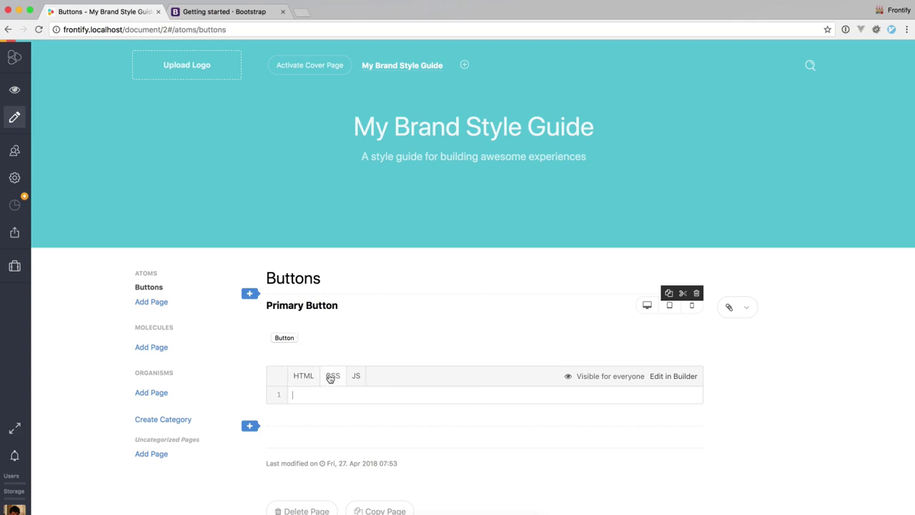
type(".b")
type("tn {")
key("Return")
type("ba")
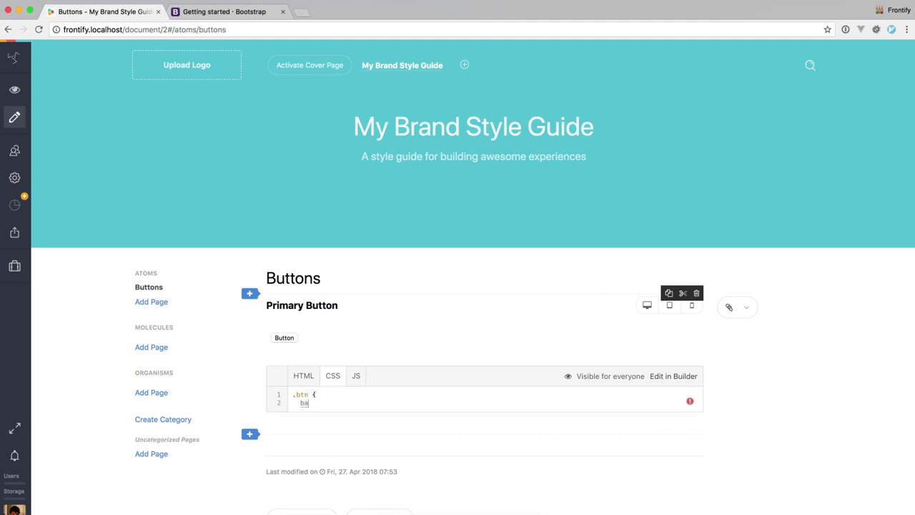
type("ckground-")
type("color: red;")
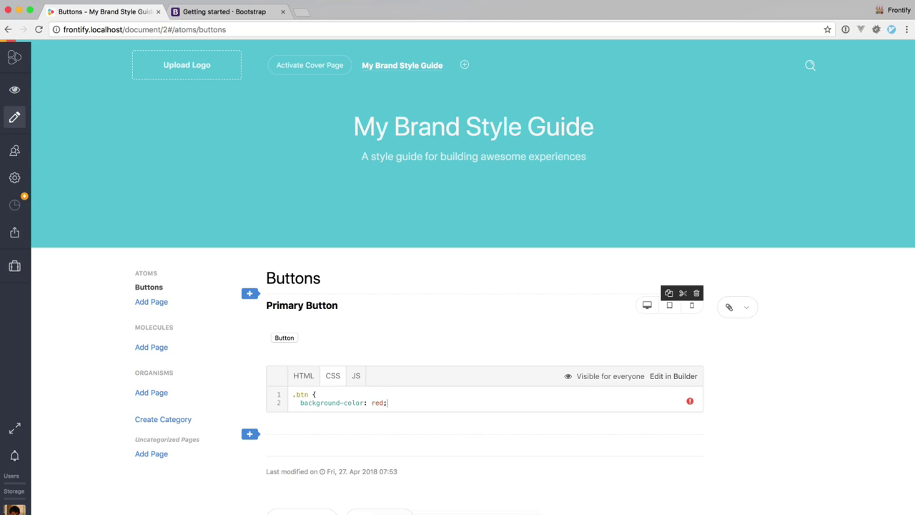
key("Return")
type("}")
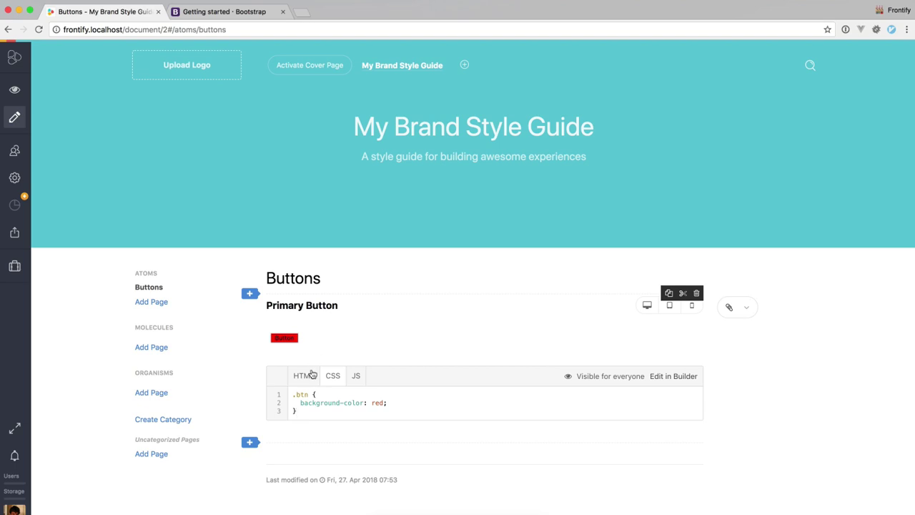
left_click(309, 374)
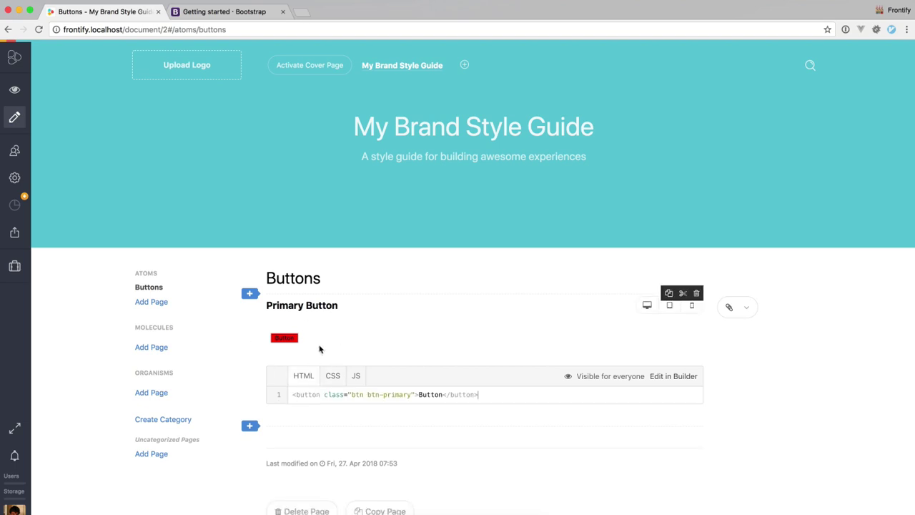
- Copy the bootstrap.min.css CDN URL from Bootstrap's getting-started page
left_click(255, 16)
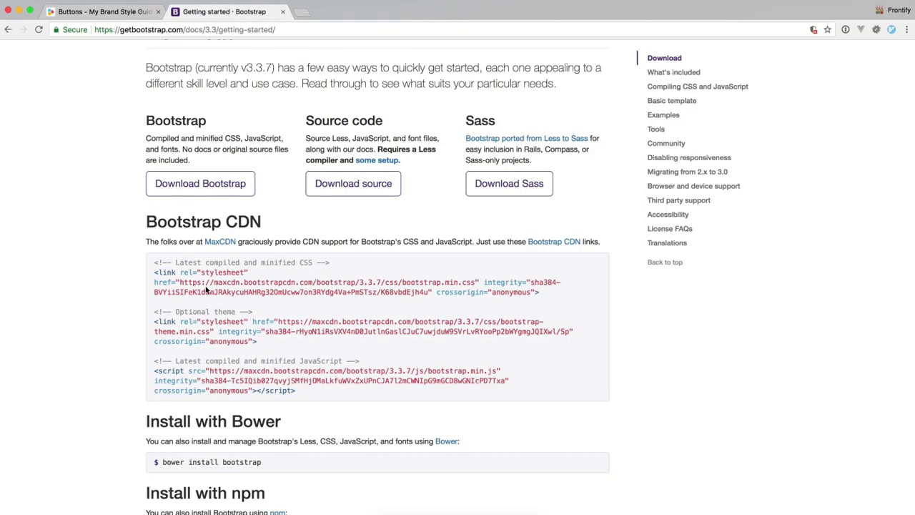
left_click_drag(180, 281, 477, 283)
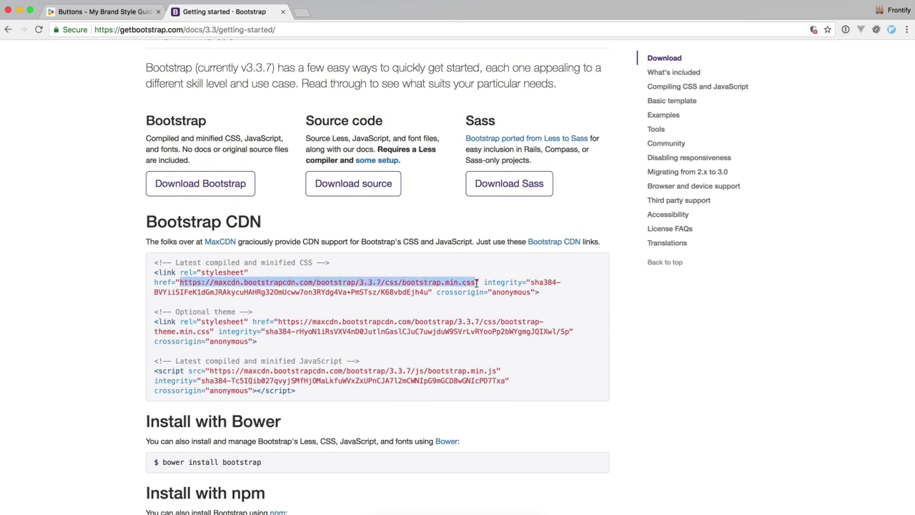
left_click(136, 11)
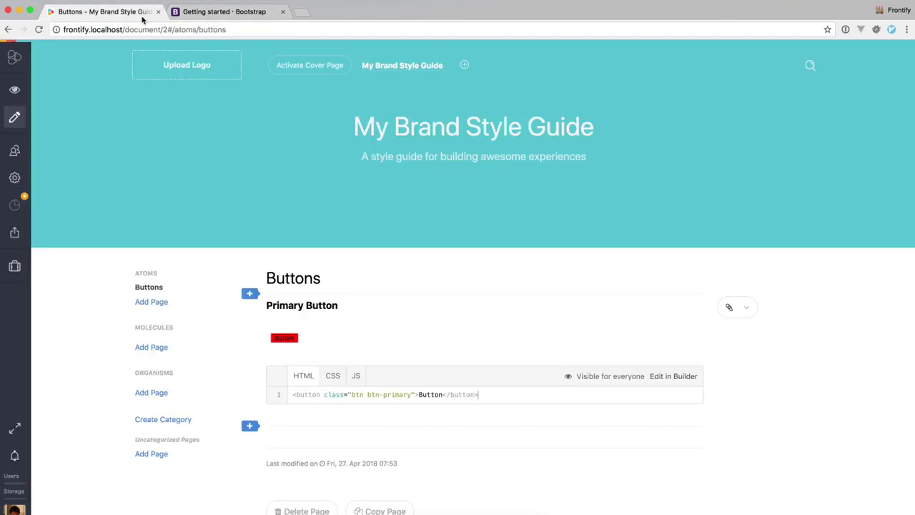
left_click(14, 177)
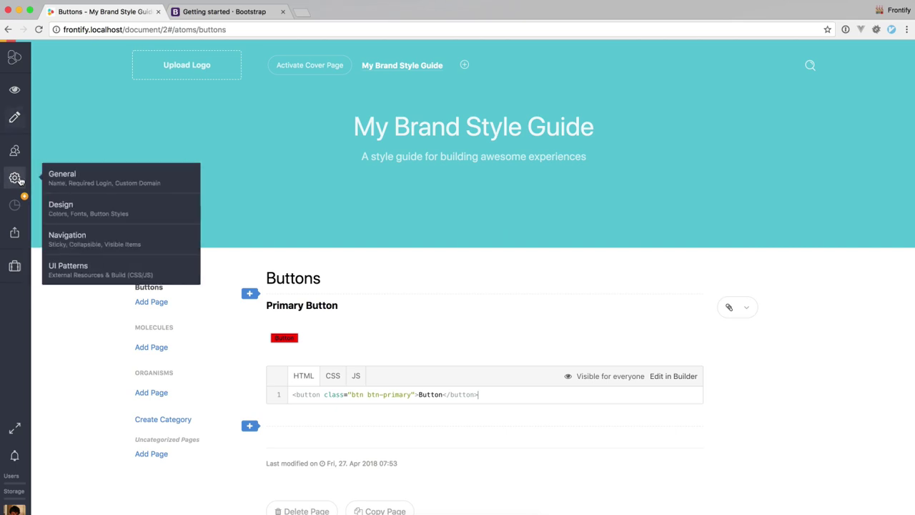
- Paste the Bootstrap CDN URL into the UI Patterns settings as an external CSS resource
left_click(74, 275)
left_click(764, 193)
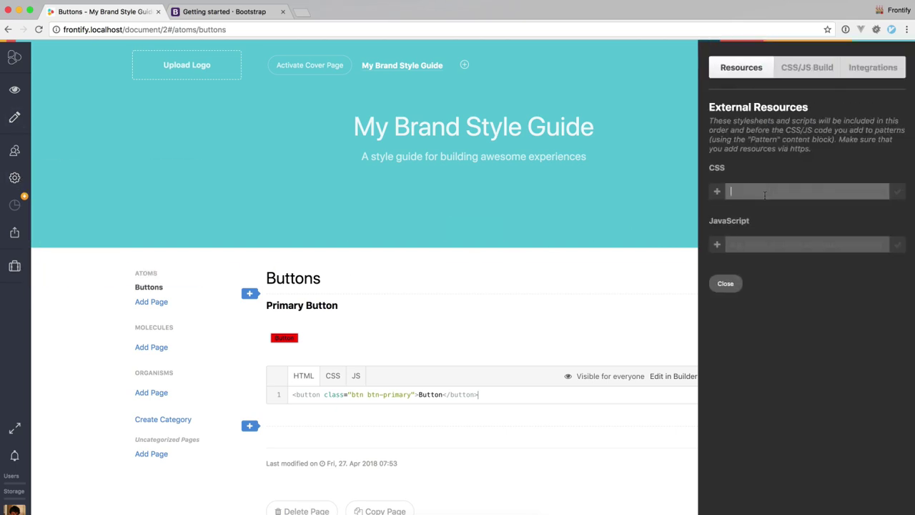
key("ctrl+v")
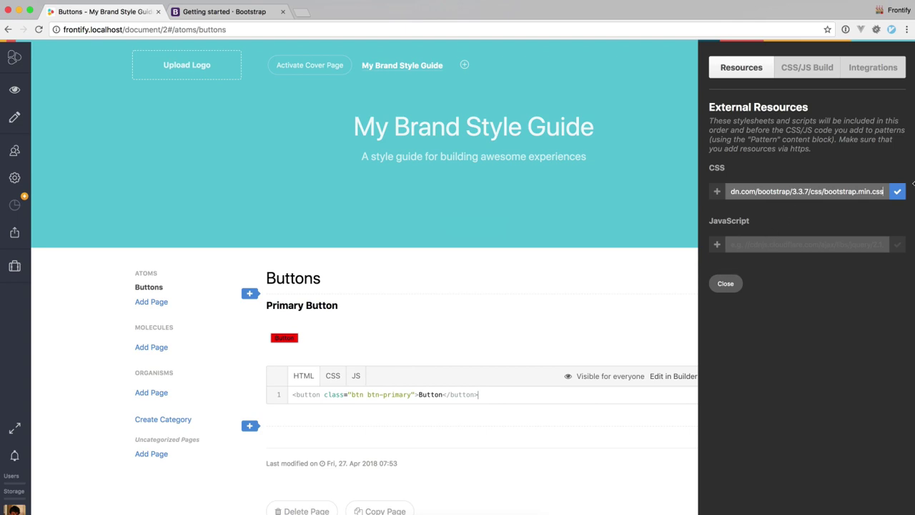
left_click(897, 191)
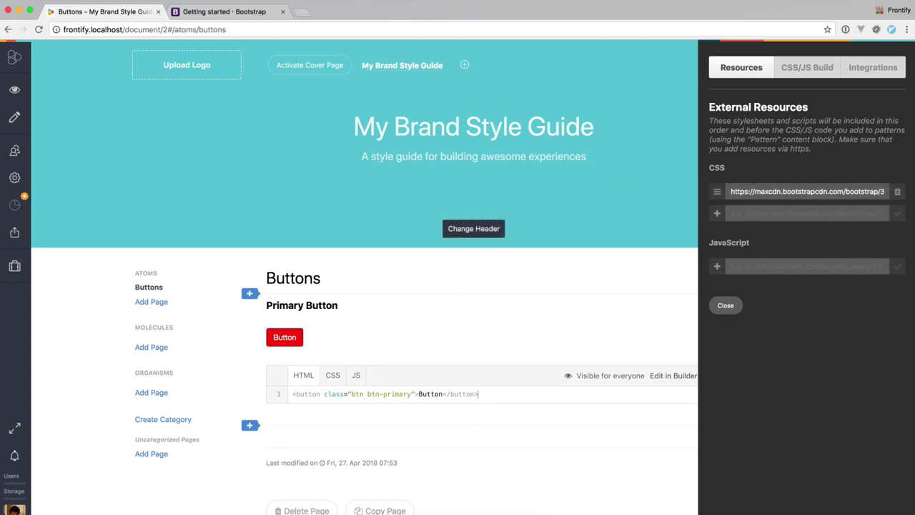
left_click(726, 305)
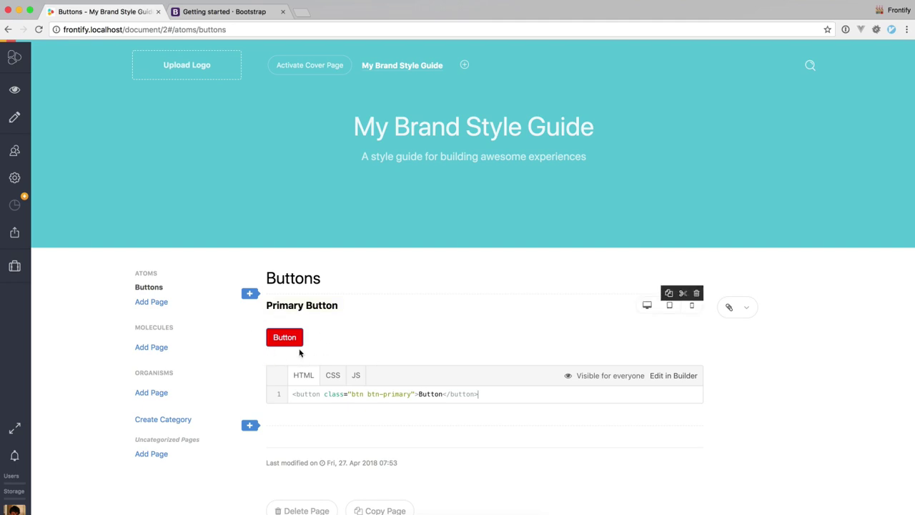
- Delete the red .btn background rule and preview the page in view mode
mouse_move(315, 337)
left_click(333, 375)
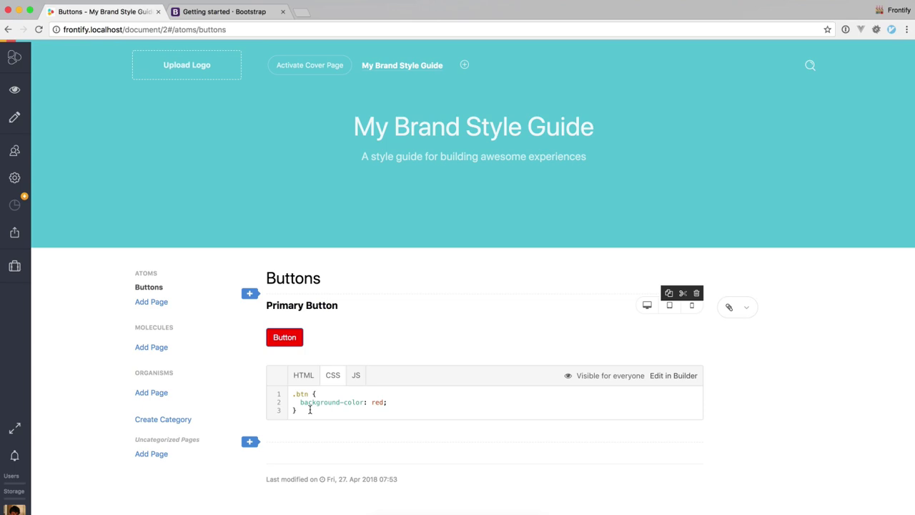
left_click_drag(307, 411, 286, 394)
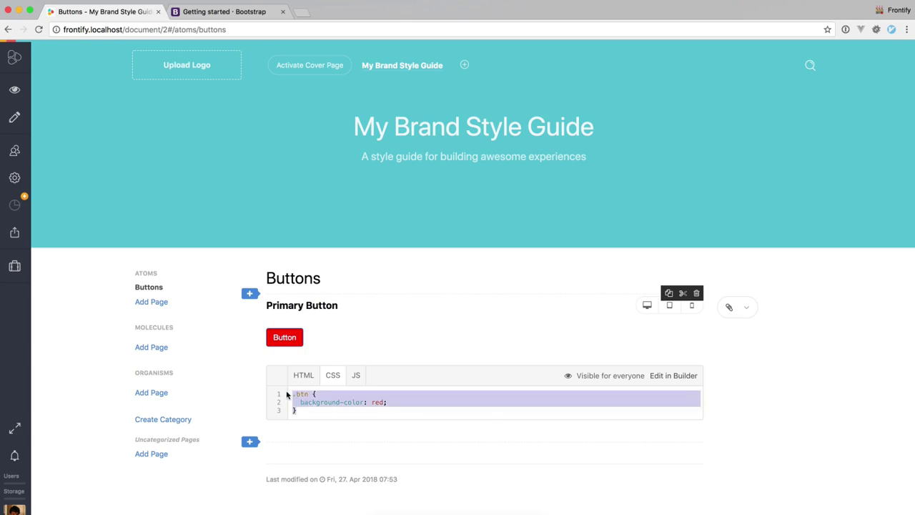
key("BackSpace")
left_click(303, 376)
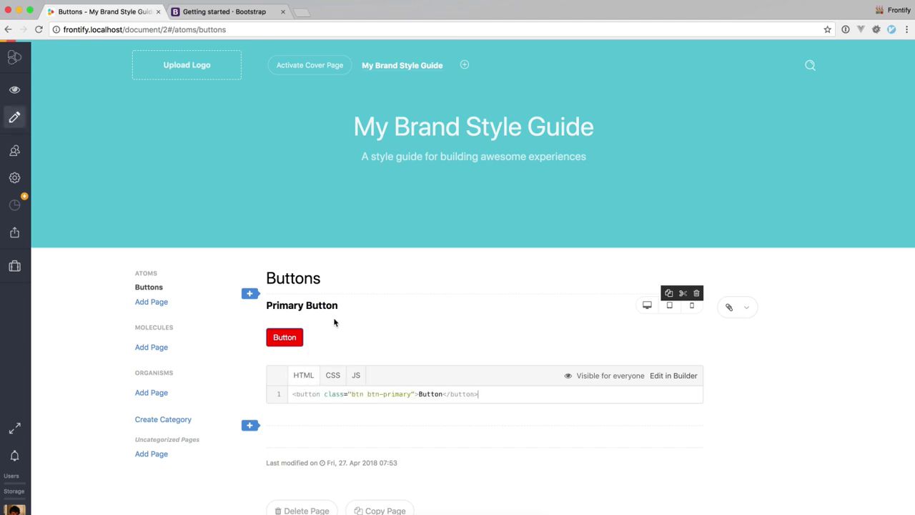
key("super+r")
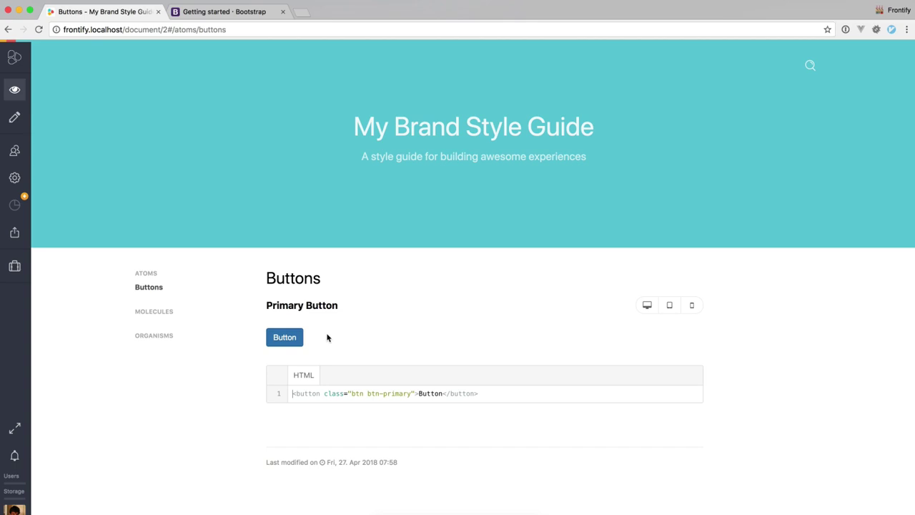
- Add a second new UI pattern below Primary Button and title it 'Button Options'
left_click(250, 424)
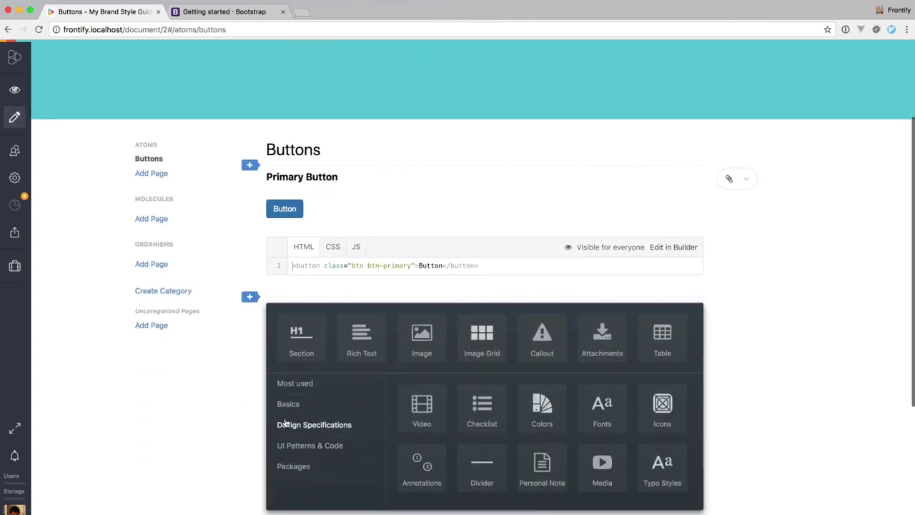
left_click(312, 445)
left_click(422, 407)
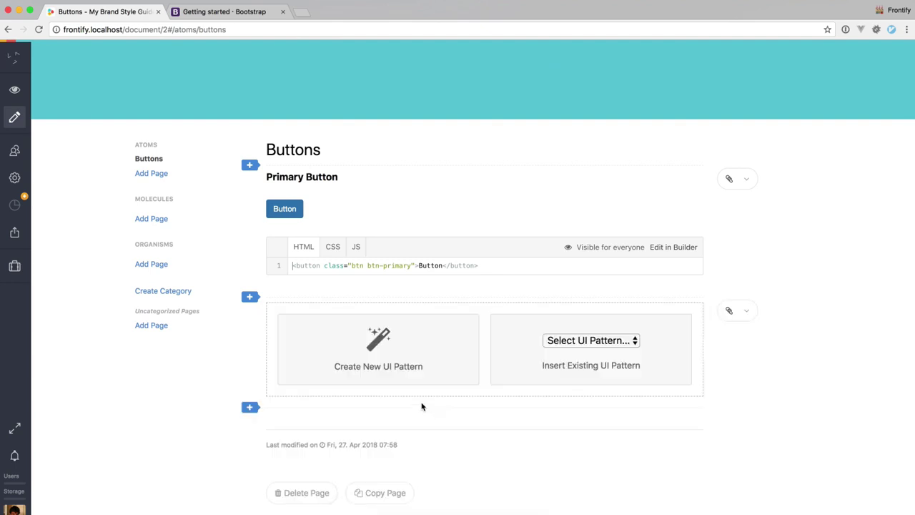
left_click(407, 368)
triple_click(293, 306)
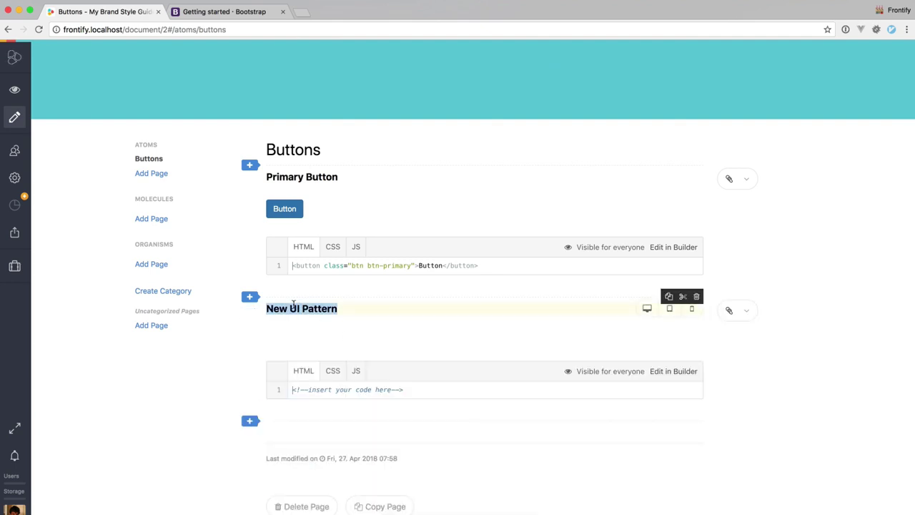
type("Bnu")
key("BackSpace")
key("BackSpace")
type("utton Options")
key("Return")
- Copy the button Options example code from Bootstrap's CSS Buttons documentation
left_click(241, 15)
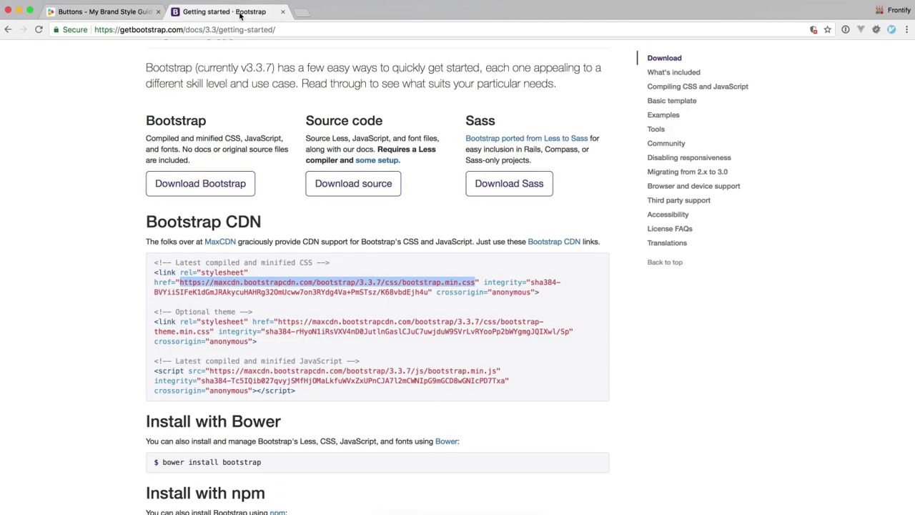
scroll(289, 172, "up", 5)
left_click(286, 81)
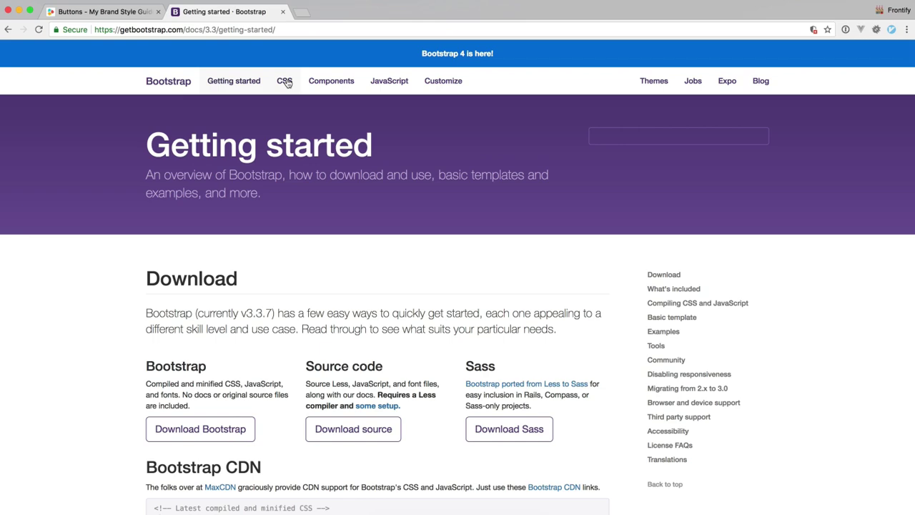
left_click(650, 359)
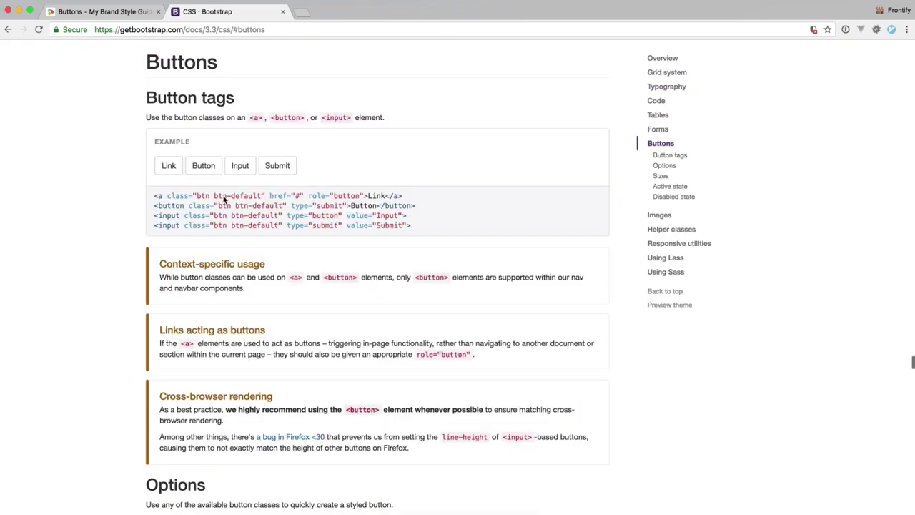
scroll(168, 243, "down", 6)
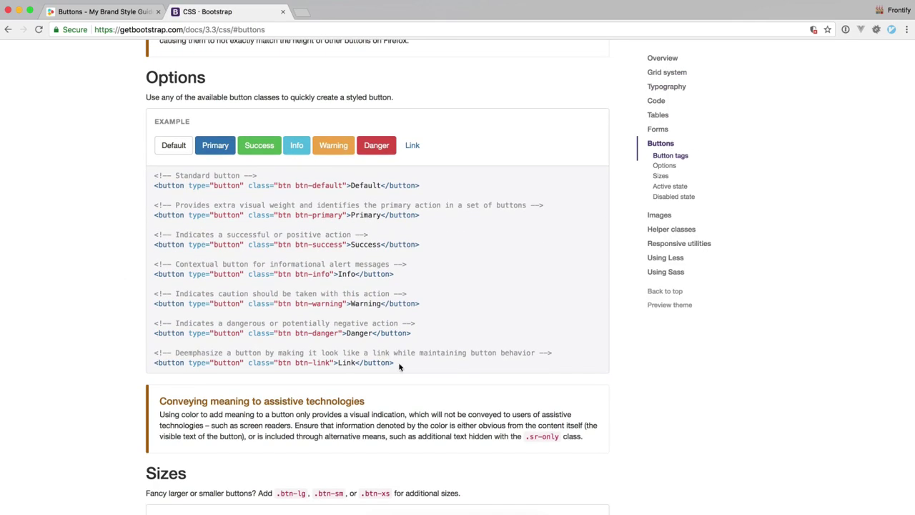
mouse_move(398, 363)
left_mouse_down()
mouse_move(154, 205)
mouse_move(153, 176)
left_mouse_up()
key("ctrl+c")
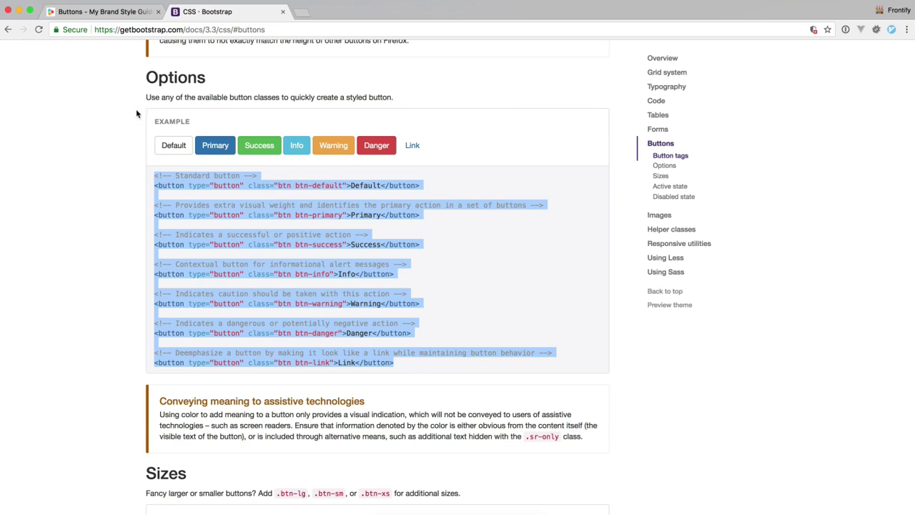
left_click(125, 12)
- Replace the Button Options placeholder code with the pasted Bootstrap example, then preview the page
left_click(341, 388)
key("ctrl+a")
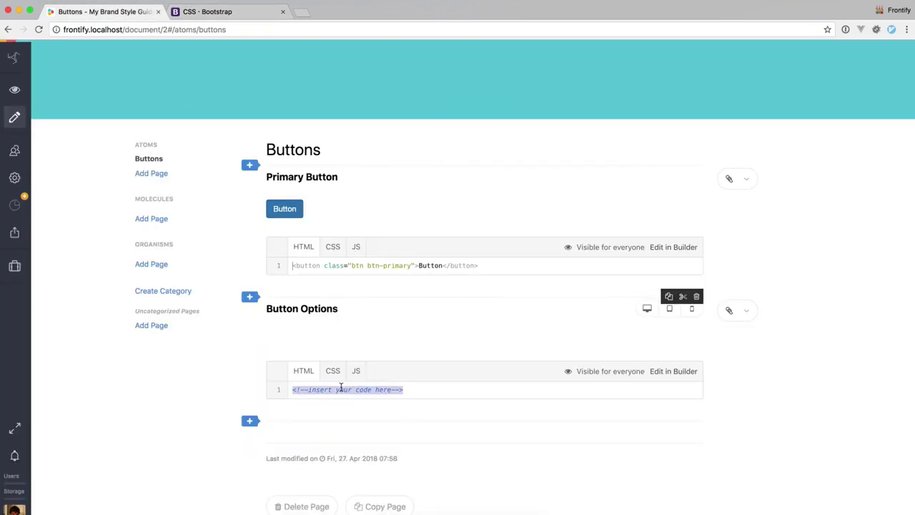
key("ctrl+v")
scroll(201, 357, "down", 2)
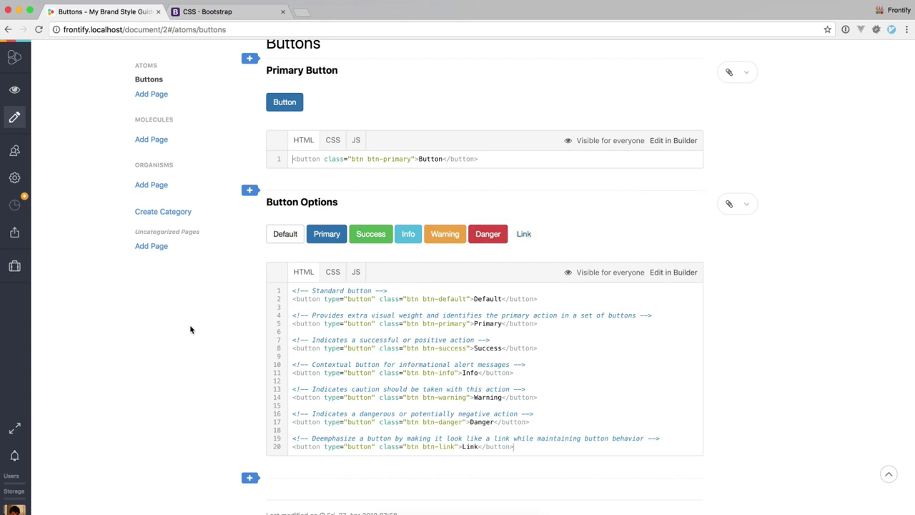
key("Escape")
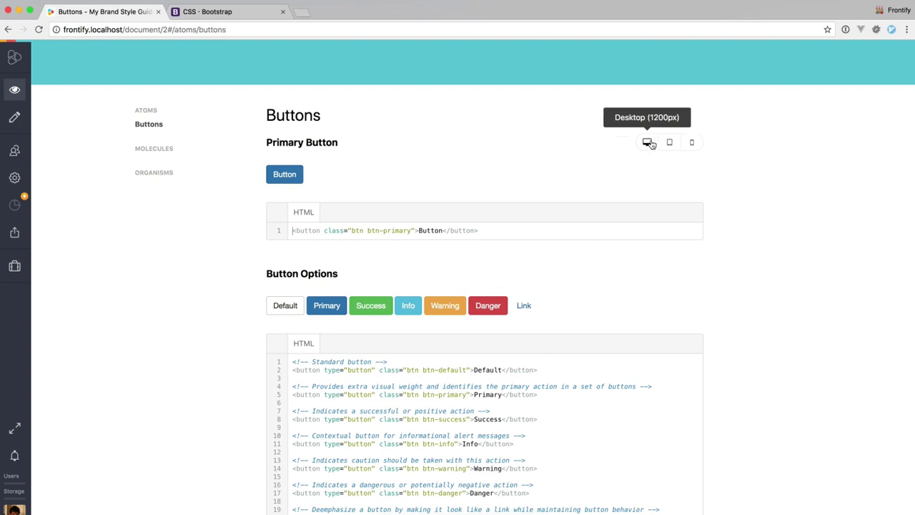
left_click(648, 143)
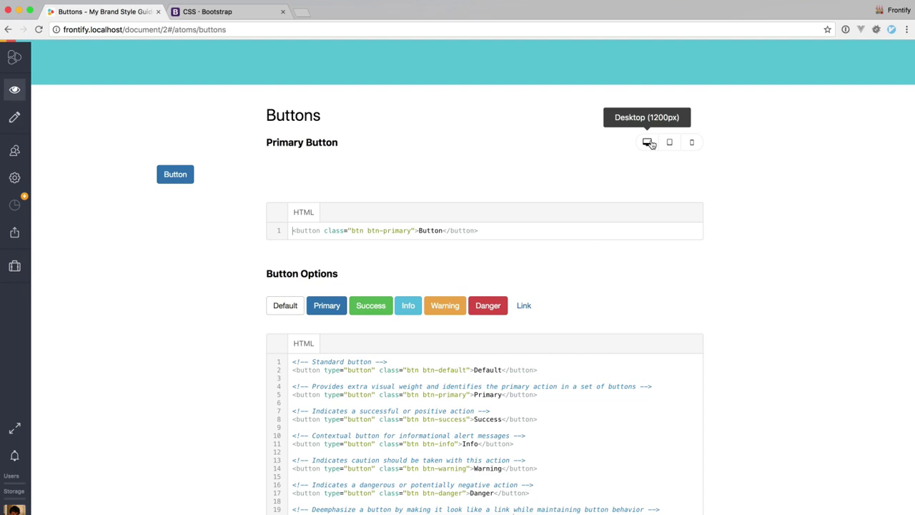
left_click(688, 143)
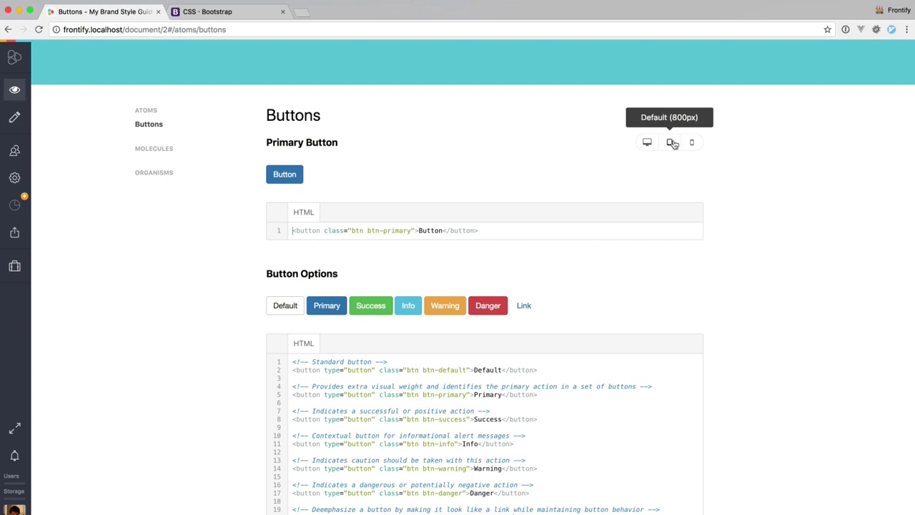
left_click(15, 177)
left_click(72, 179)
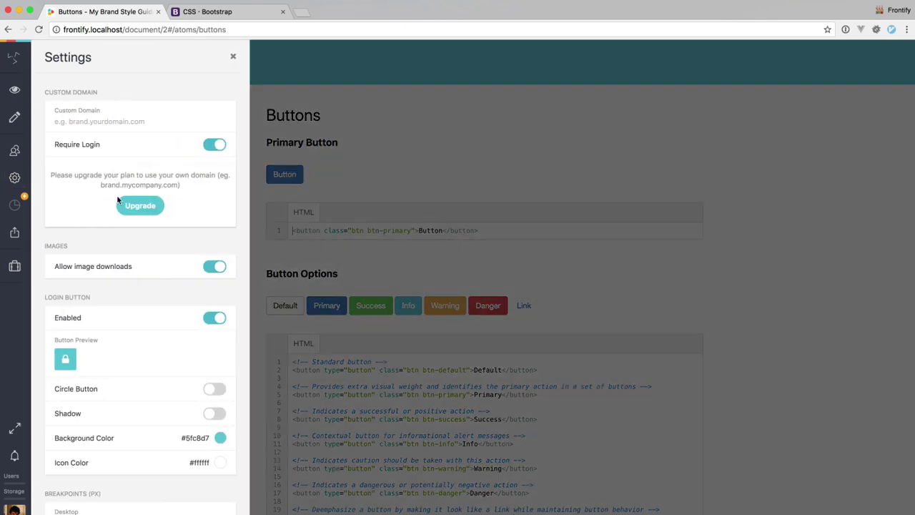
scroll(123, 214, "down", 2)
scroll(123, 214, "down", 3)
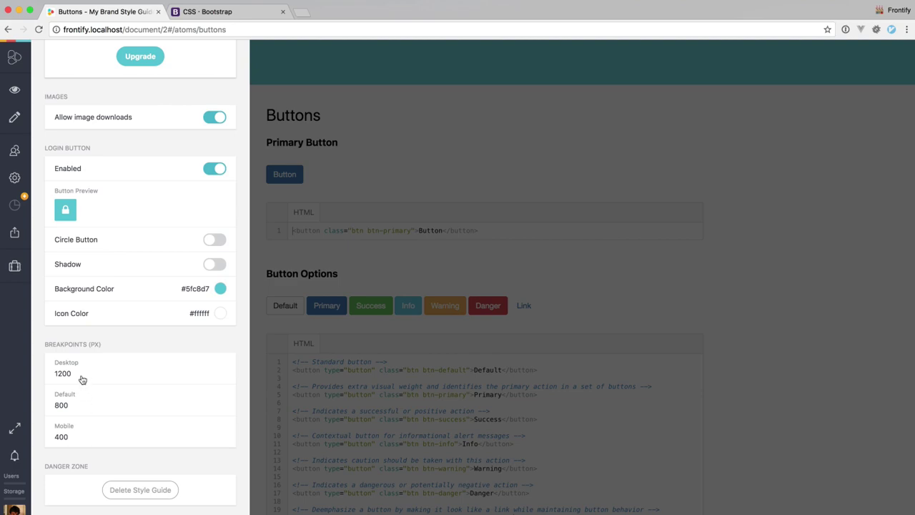
scroll(94, 358, "up", 5)
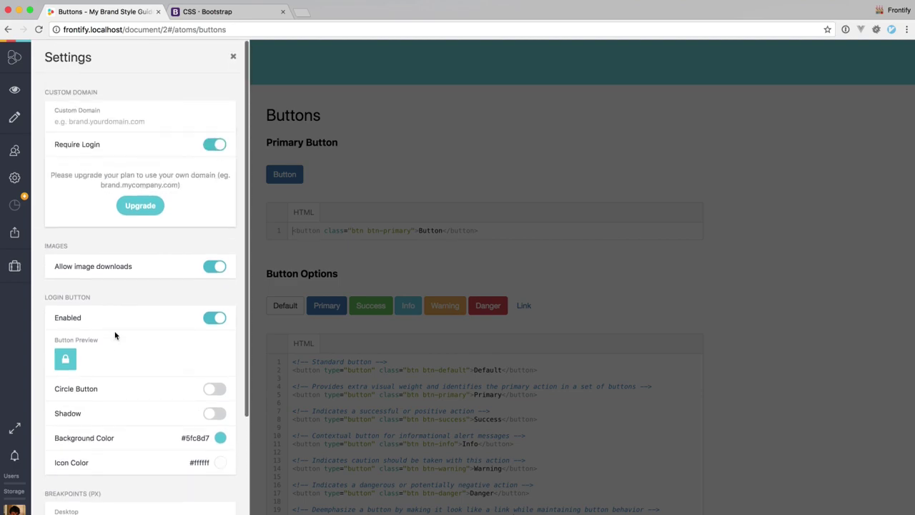
left_click(233, 57)
scroll(250, 257, "down", 3)
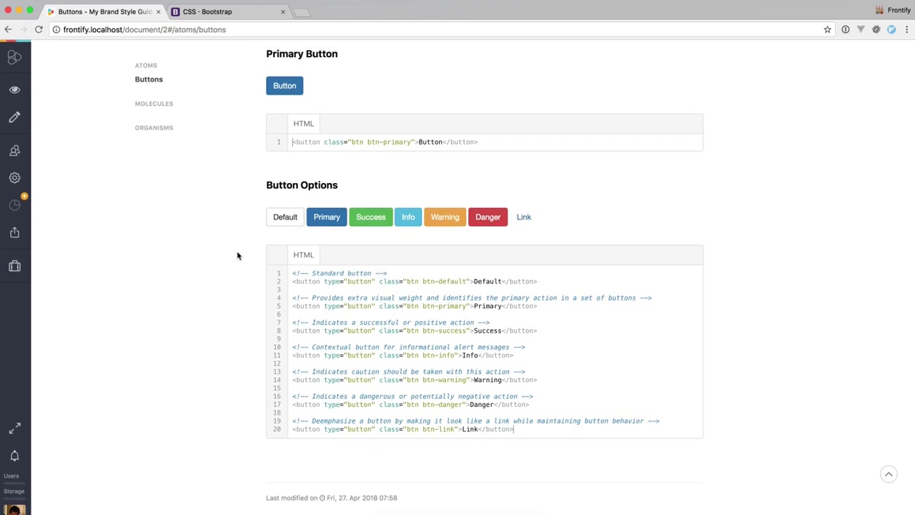
- Insert a Packages Developer Kit block below Button Options offering Download All, Patterns, Fonts, Icons and Colors
left_click(248, 461)
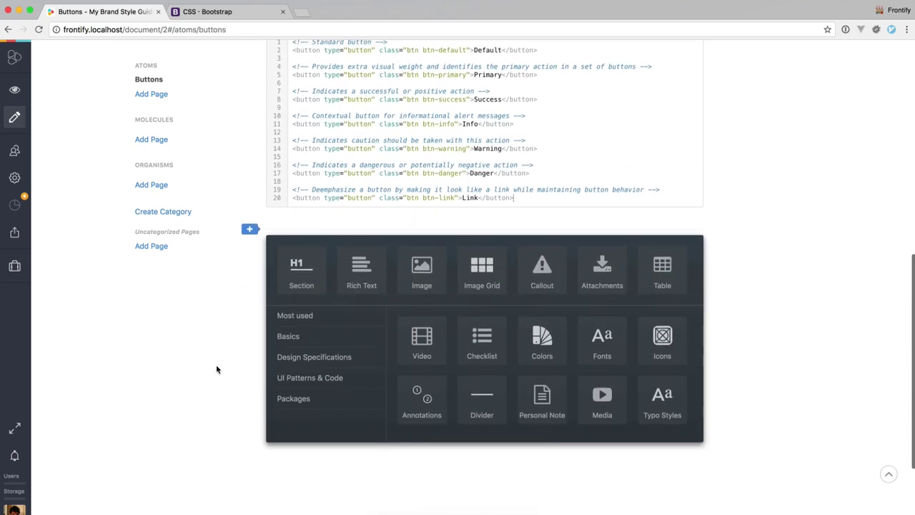
left_click(300, 398)
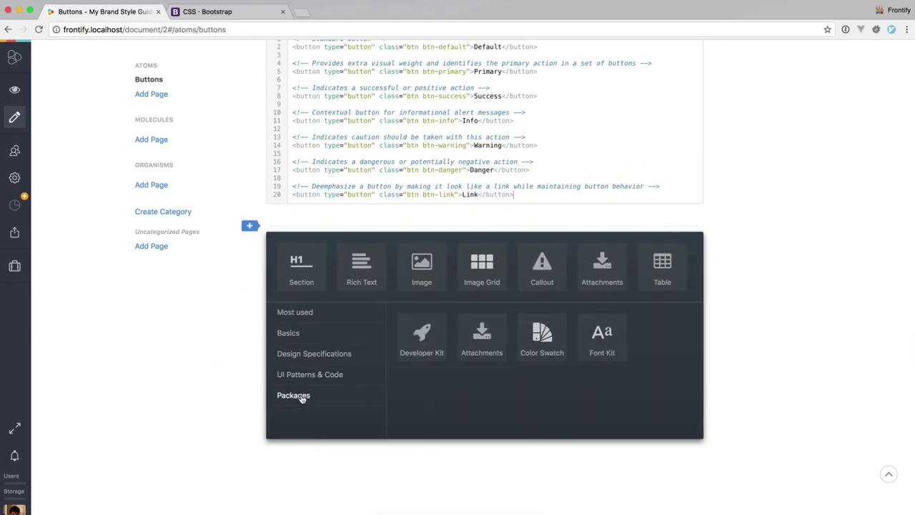
left_click(419, 355)
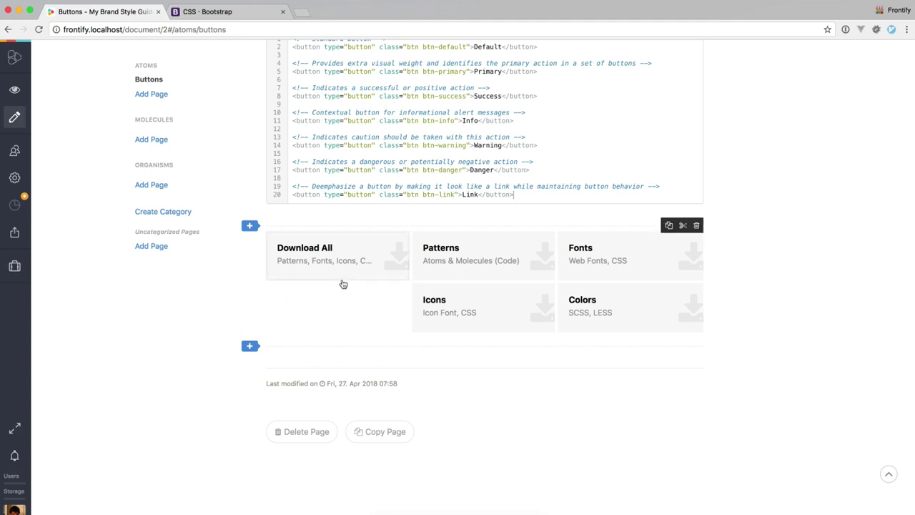
mouse_move(397, 299)
scroll(378, 300, "up", 2)
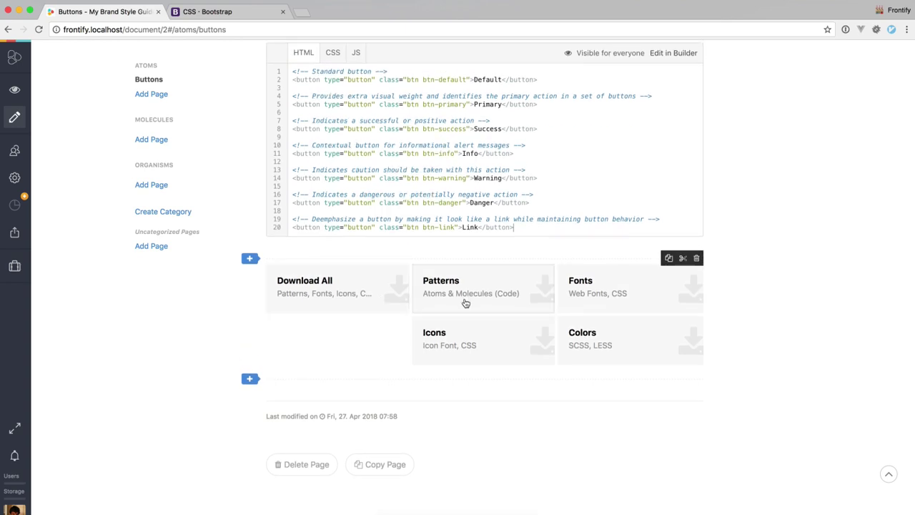
scroll(464, 303, "up", 2)
scroll(465, 303, "up", 5)
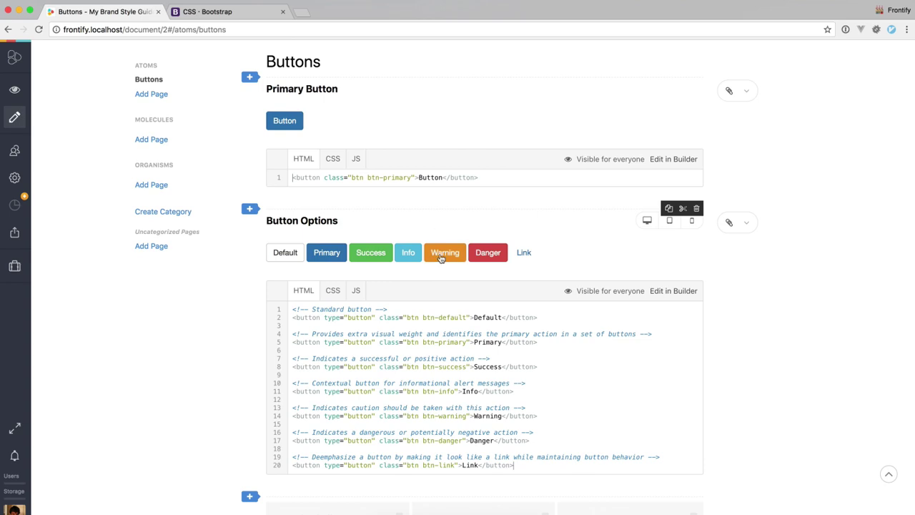
scroll(432, 293, "down", 3)
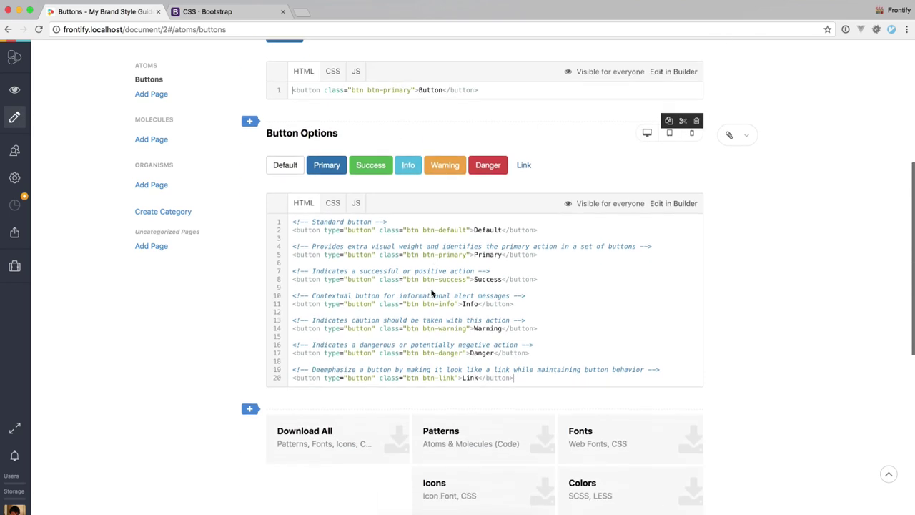
scroll(432, 293, "down", 2)
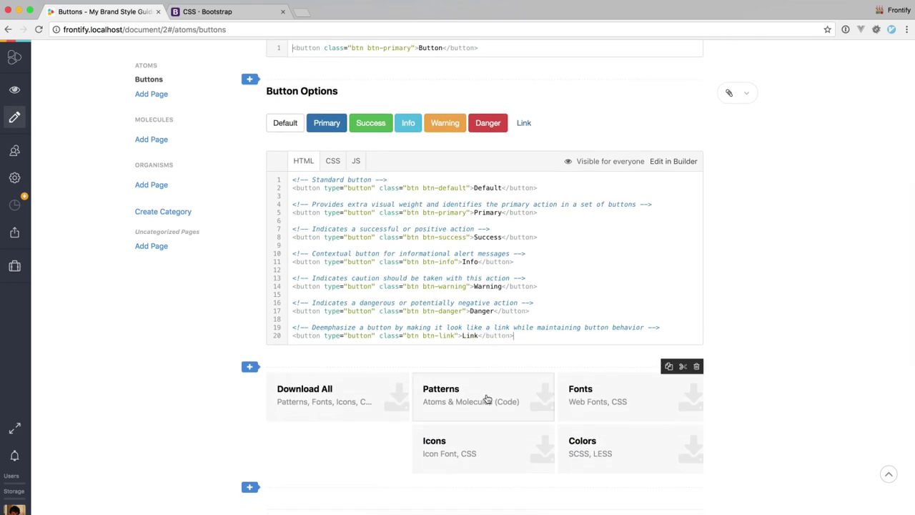